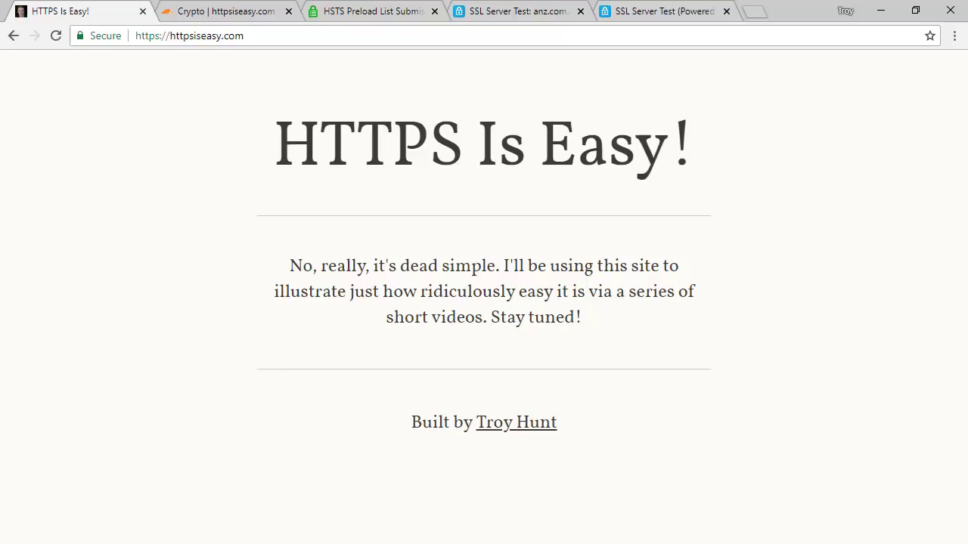
Go to httpsiseasy.com's Crypto page and scroll down to the HSTS card
left_click(212, 18)
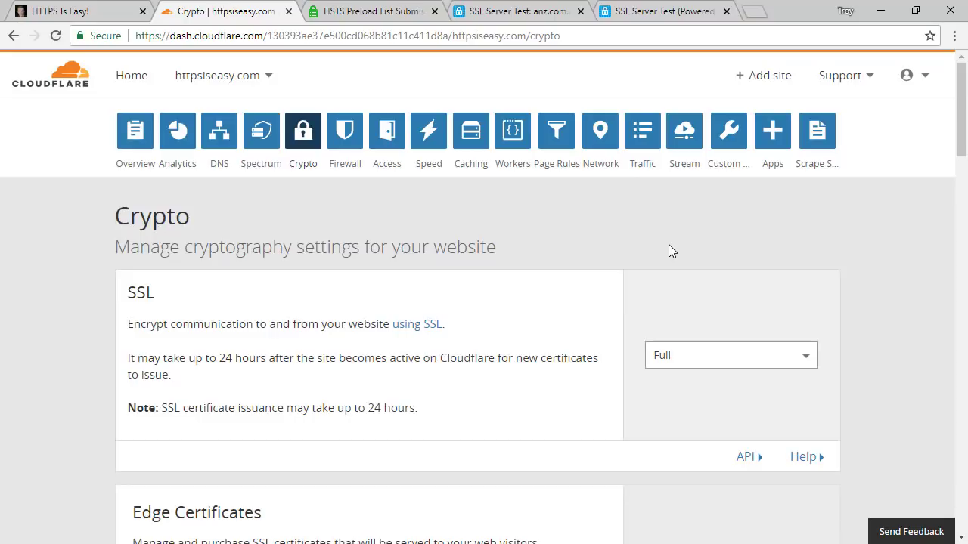
scroll(607, 255, "down", 2)
scroll(607, 255, "down", 2)
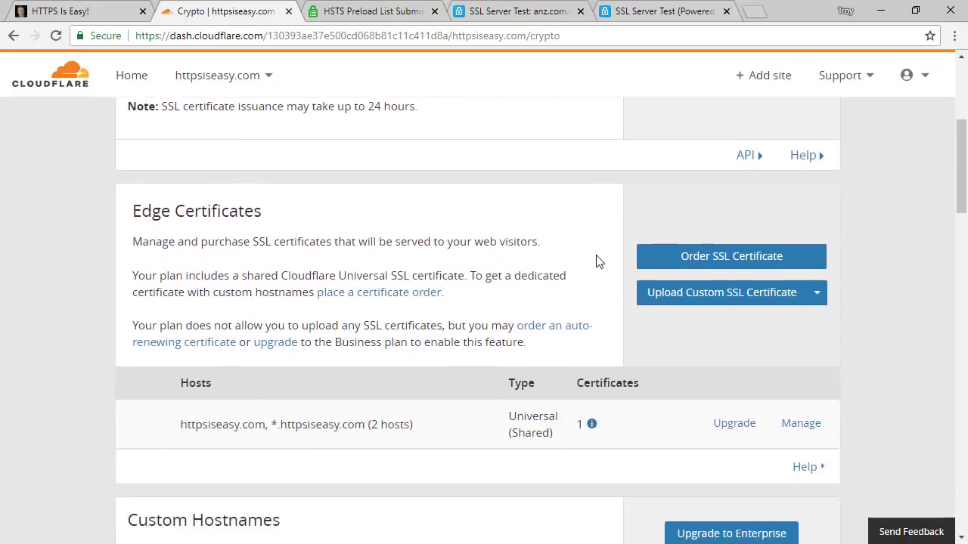
scroll(601, 259, "down", 2)
scroll(595, 261, "down", 3)
scroll(595, 261, "down", 2)
scroll(595, 261, "down", 2)
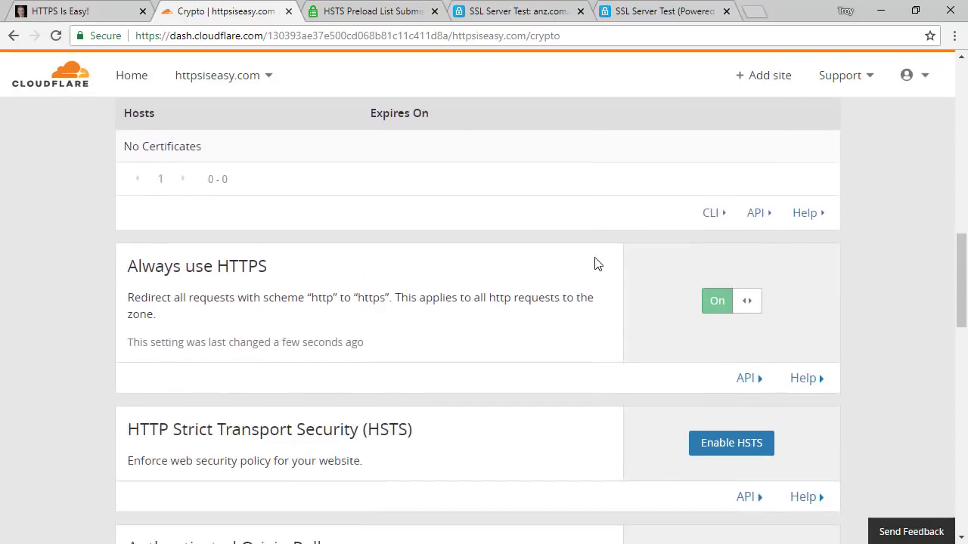
scroll(595, 264, "down", 2)
scroll(595, 263, "down", 1)
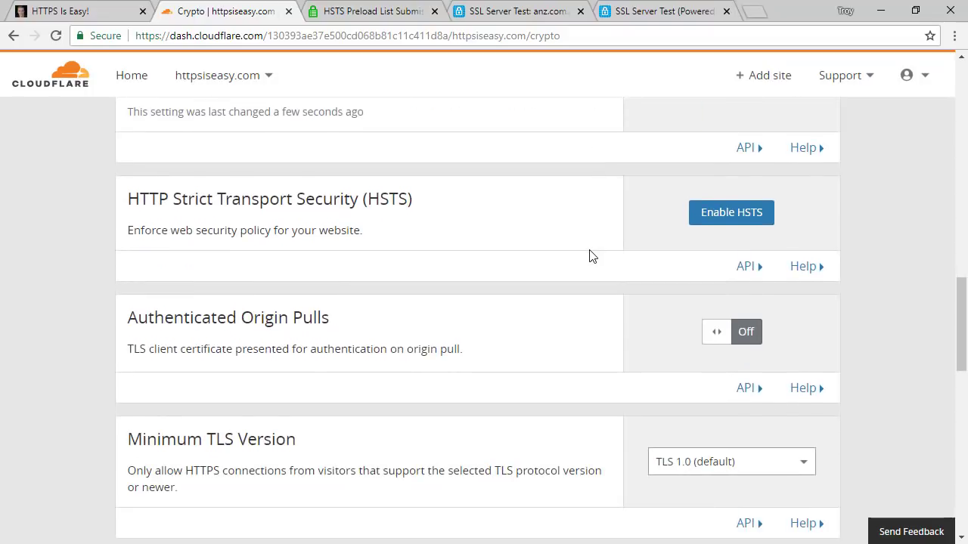
Turn Enable HSTS on, set Max Age Header to 12 months, and switch includeSubDomains on
left_click(745, 218)
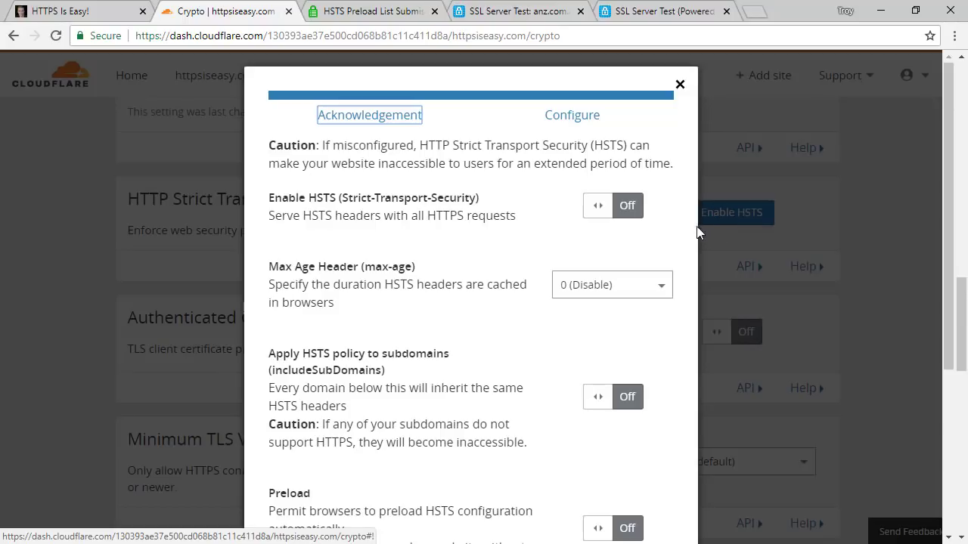
left_click(618, 216)
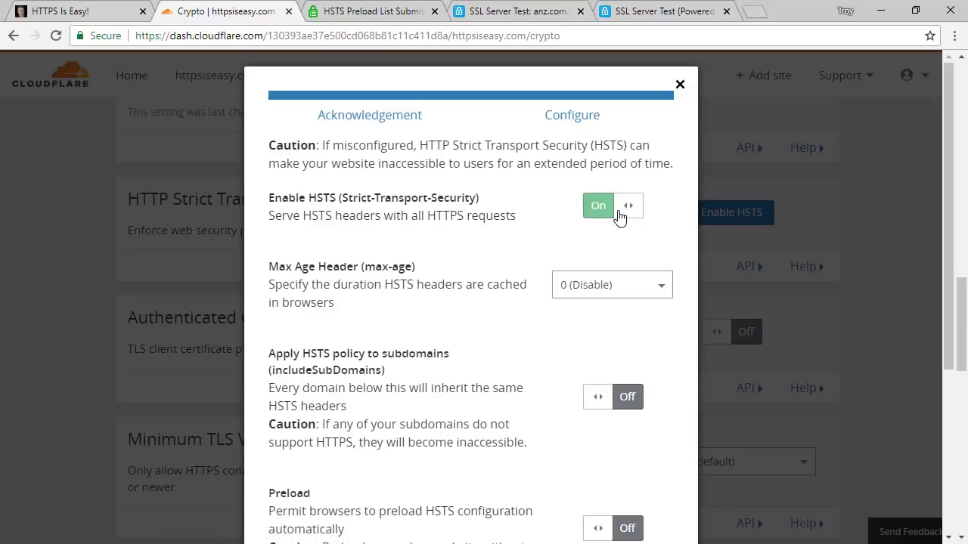
left_click(648, 286)
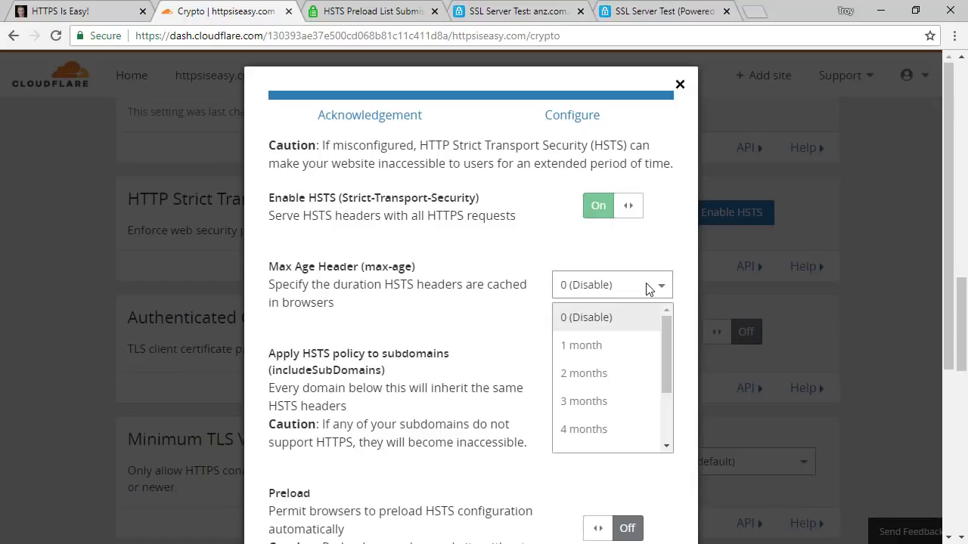
scroll(619, 360, "down", 2)
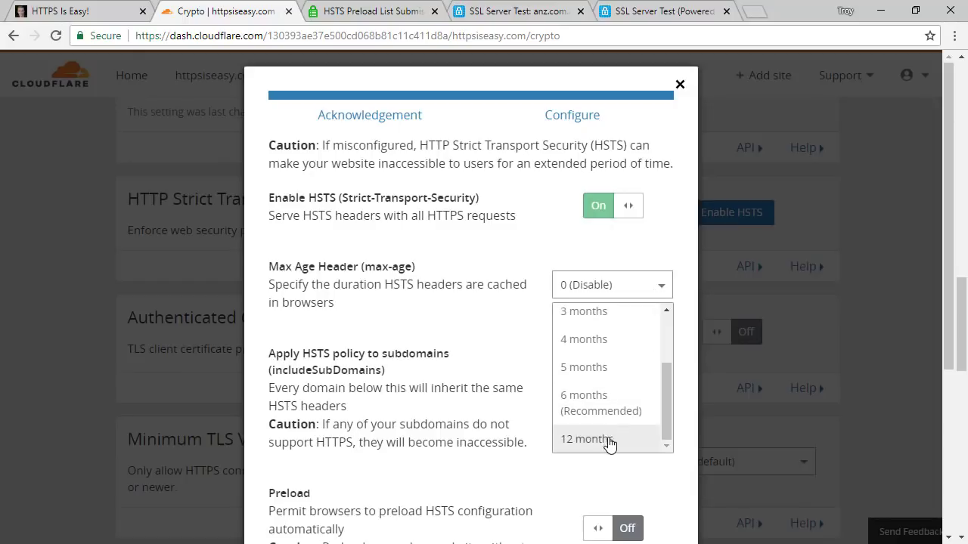
left_click(610, 442)
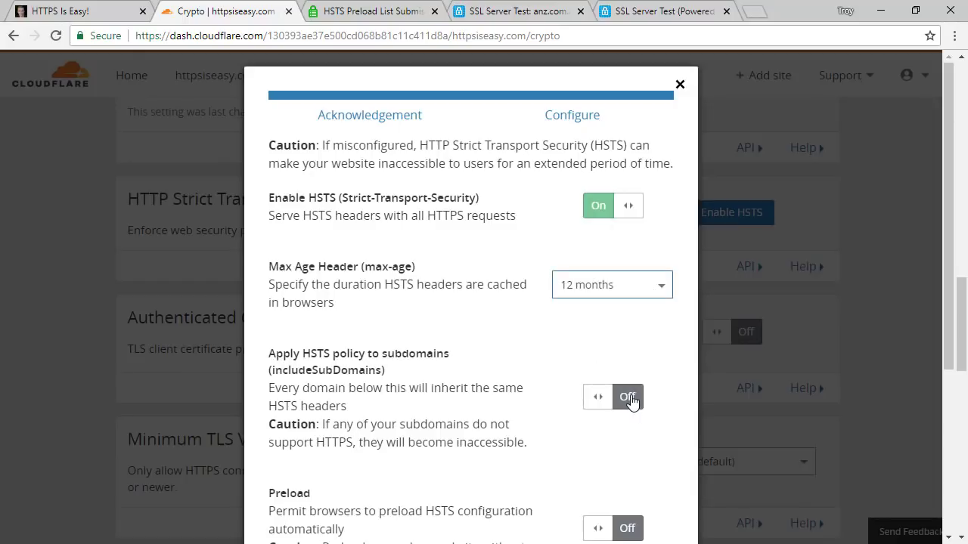
left_click(631, 401)
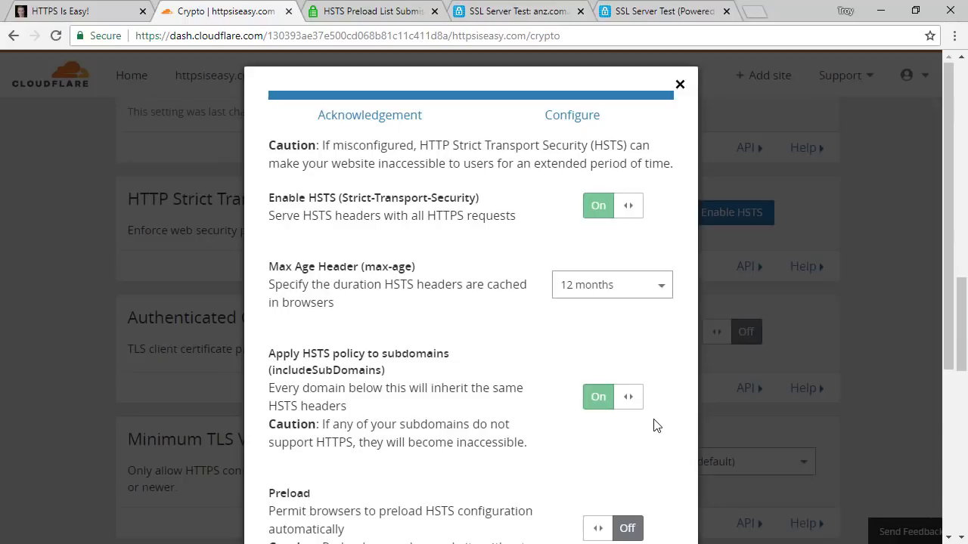
Switch on HSTS Preload and the No-Sniff Header, then save the HSTS settings
scroll(656, 425, "down", 2)
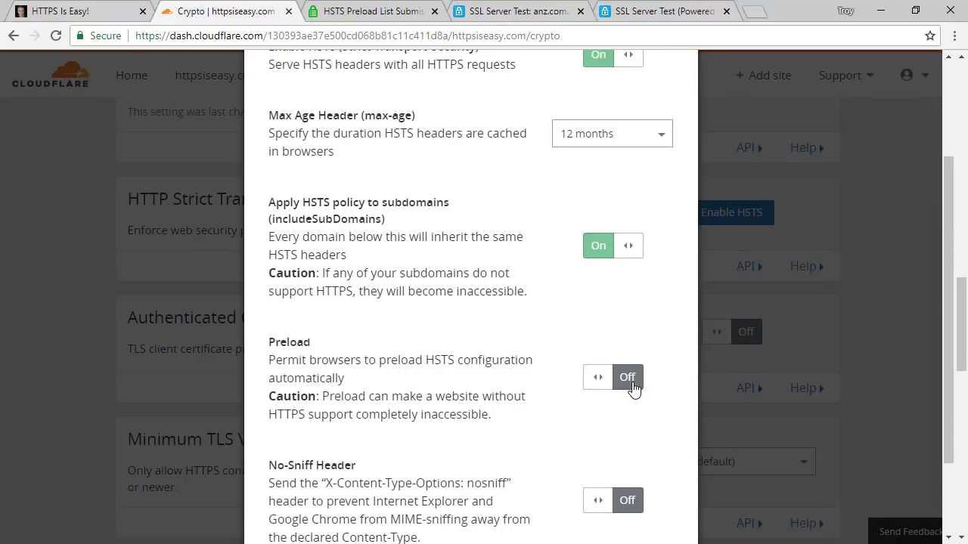
left_click(633, 385)
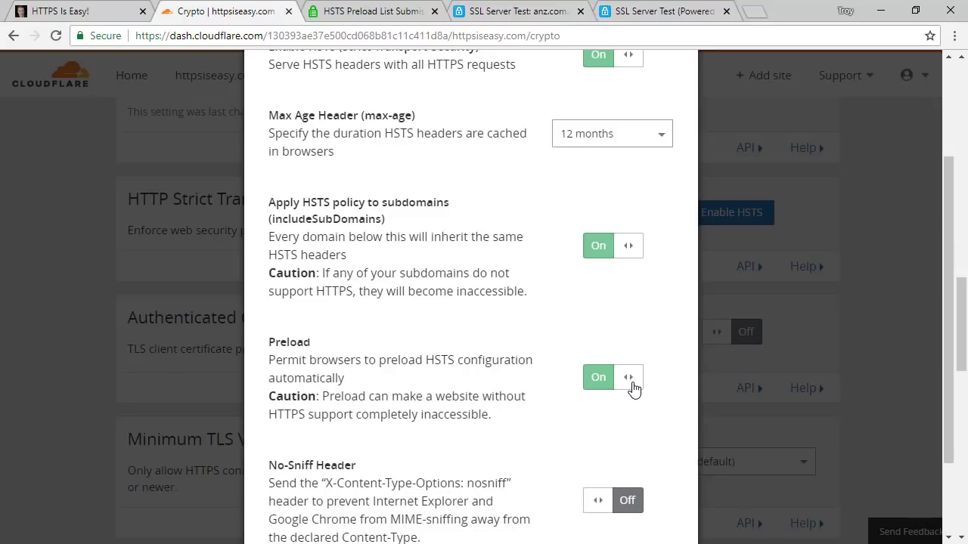
scroll(638, 423, "down", 1)
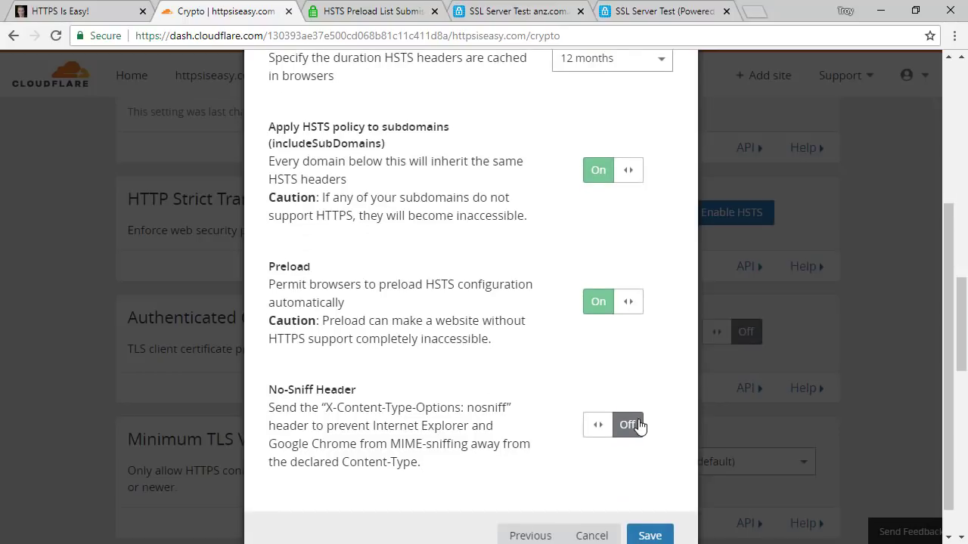
left_click(629, 427)
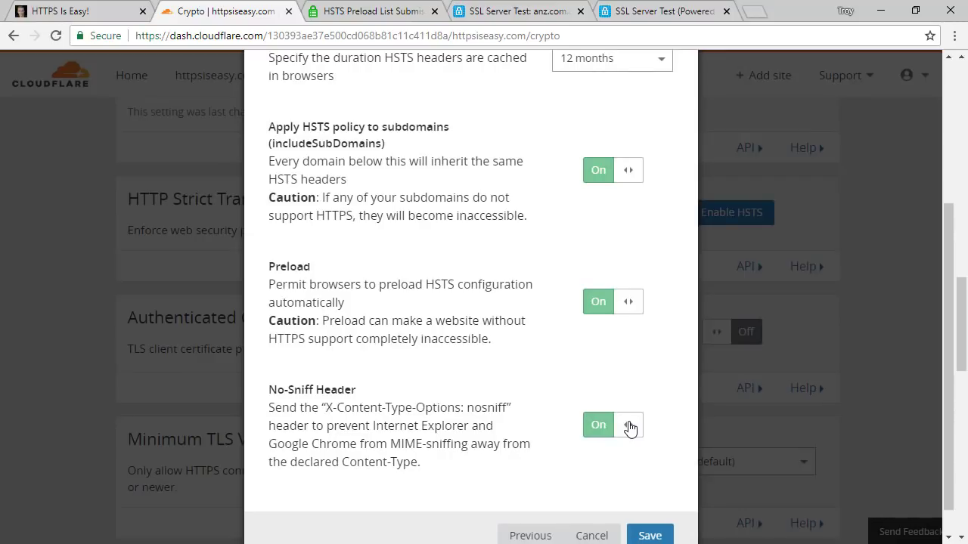
left_click(647, 536)
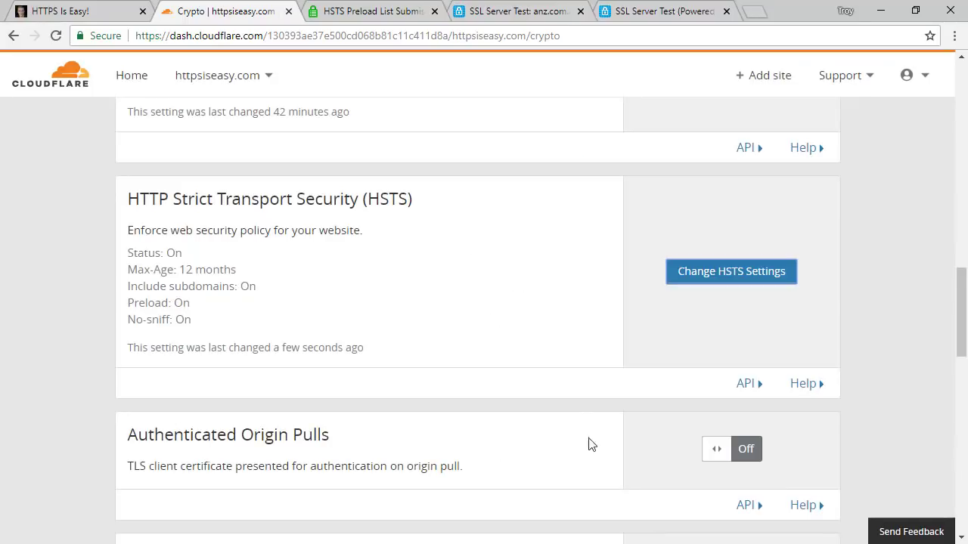
Check httpsiseasy.com's preload status and eligibility on hstspreload.org
left_click(406, 12)
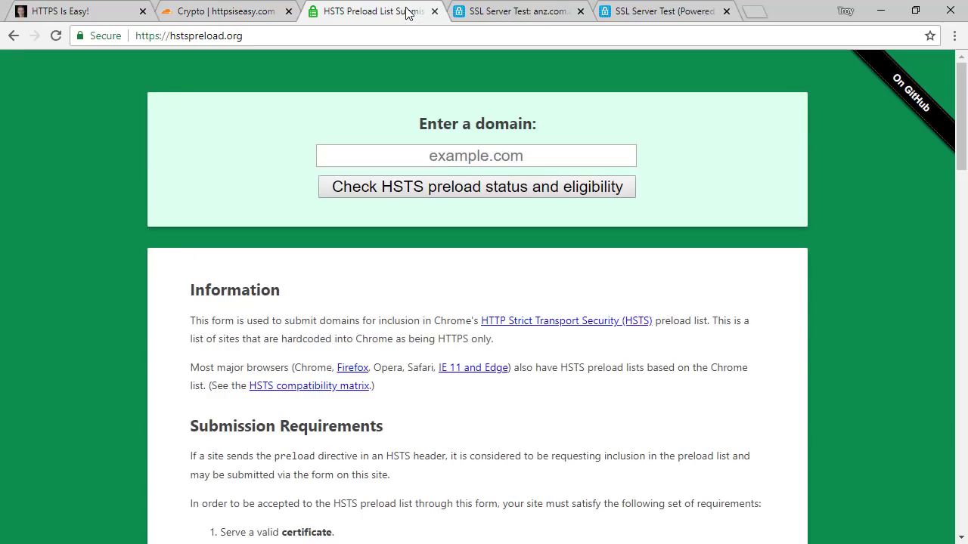
left_click(523, 155)
type("ht")
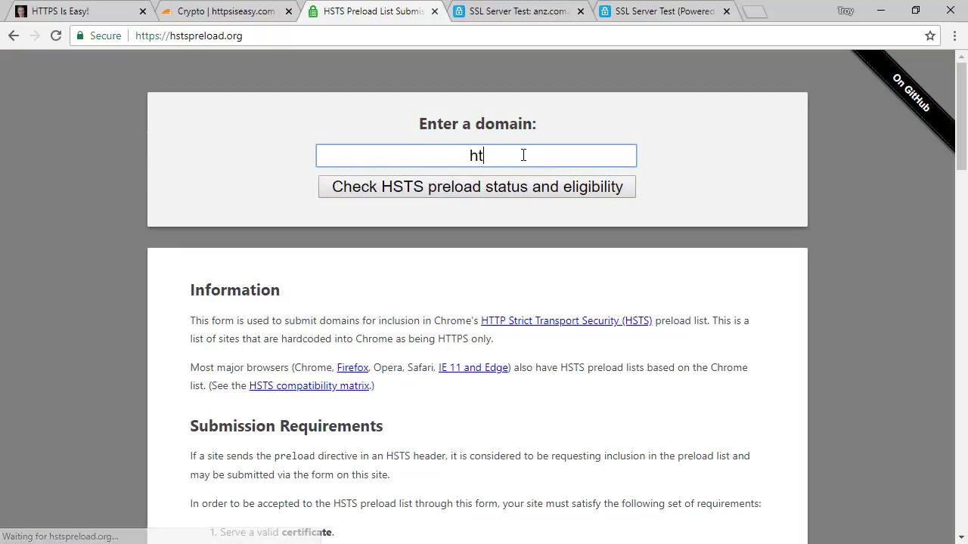
type("tpsiseas")
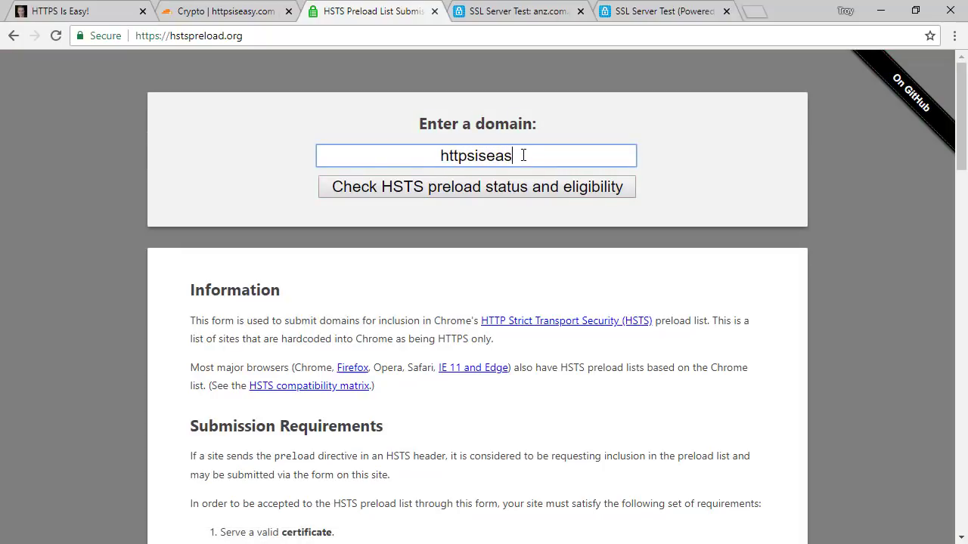
type("y.com")
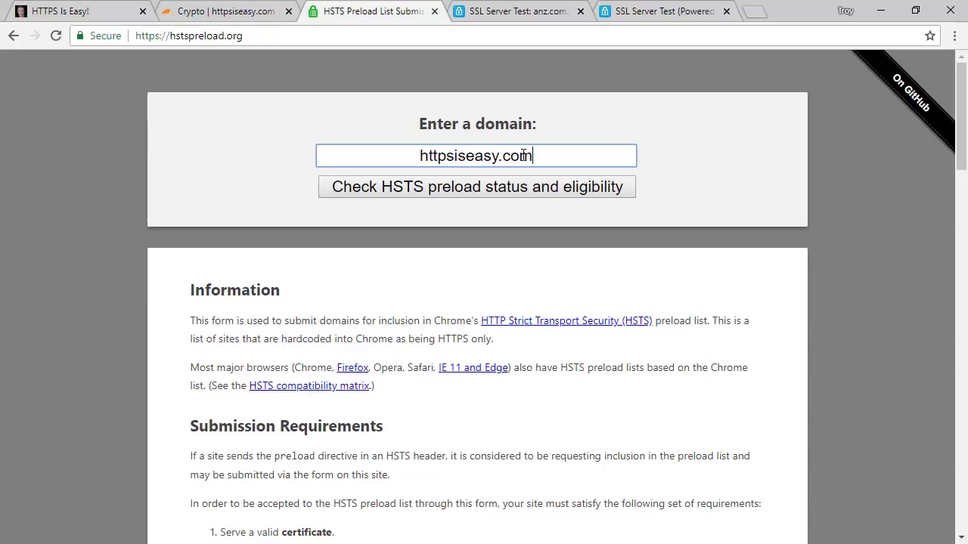
left_click(558, 192)
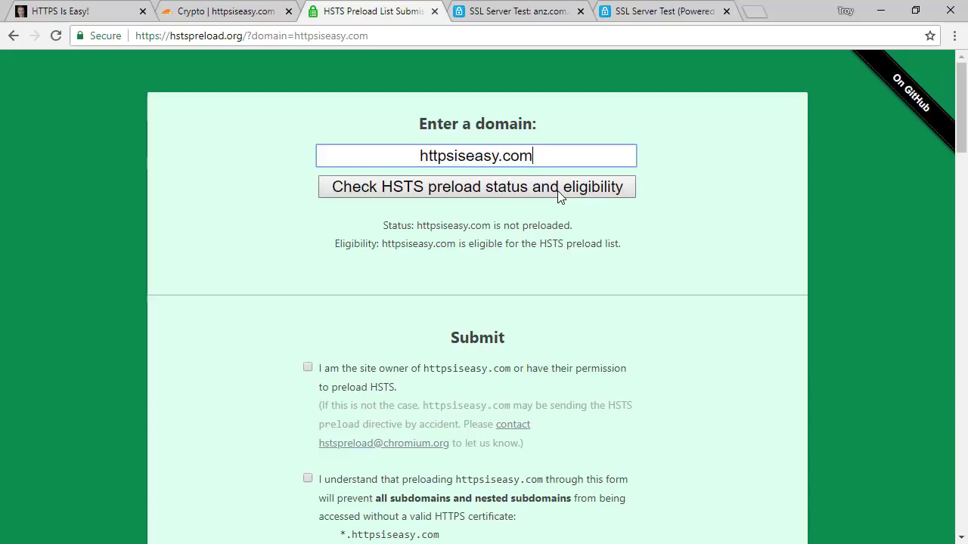
Tick both consent checkboxes and submit httpsiseasy.com to the HSTS preload list
left_click(308, 368)
scroll(249, 400, "down", 3)
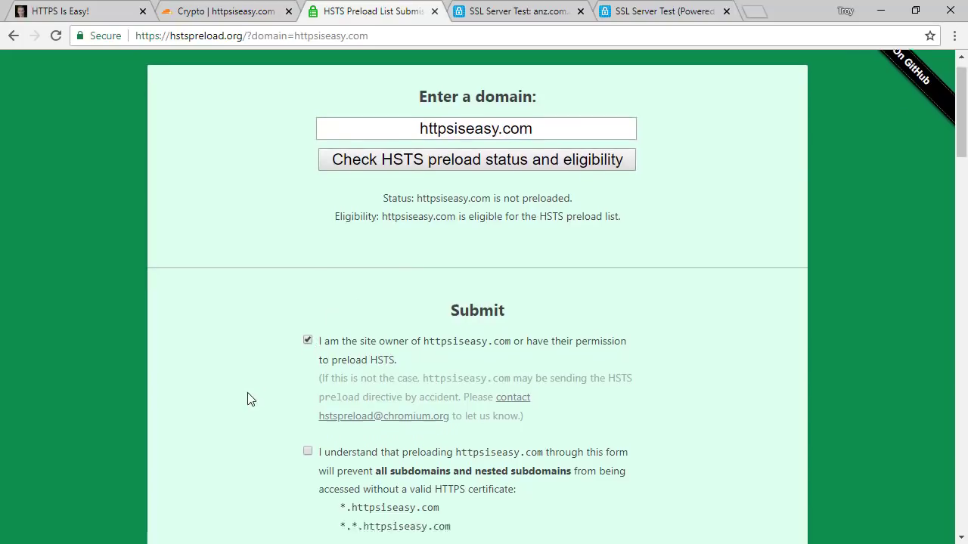
left_click(307, 252)
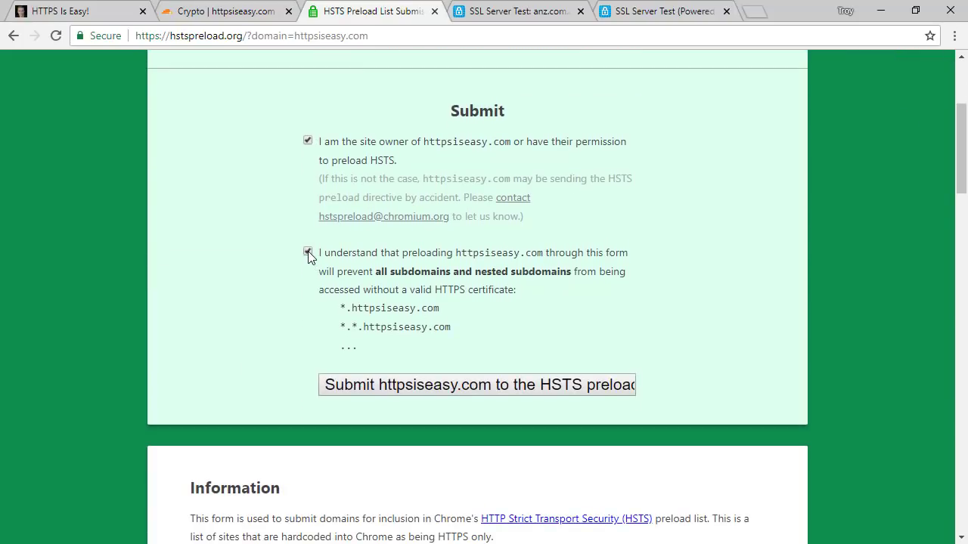
left_click(499, 390)
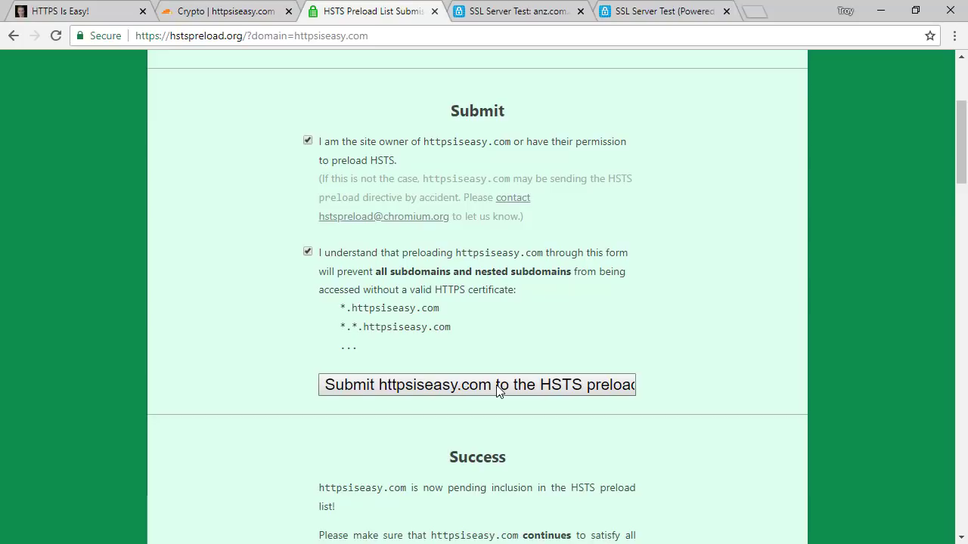
Back on the Cloudflare Crypto page, set Minimum TLS Version to TLS 1.2
left_click(224, 17)
scroll(518, 325, "down", 1)
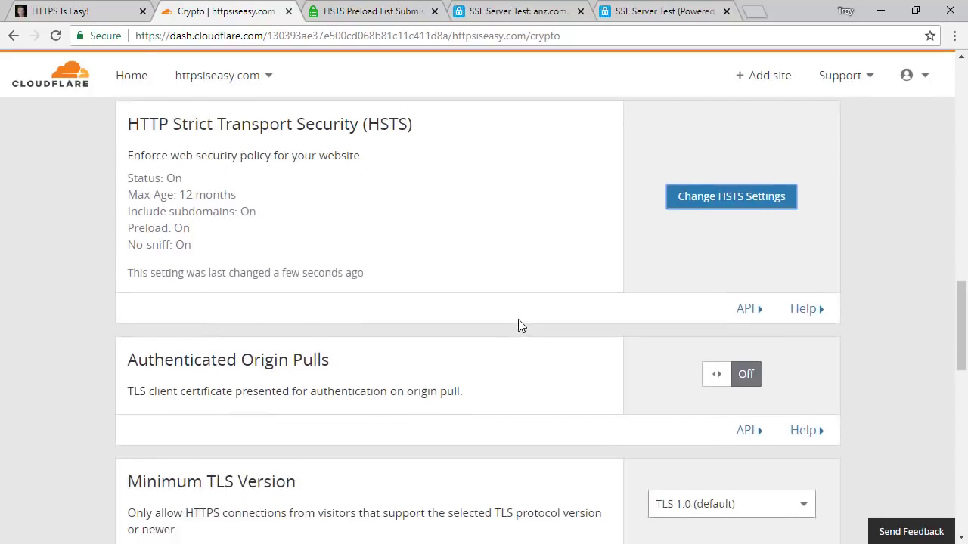
scroll(519, 325, "down", 2)
scroll(518, 326, "down", 1)
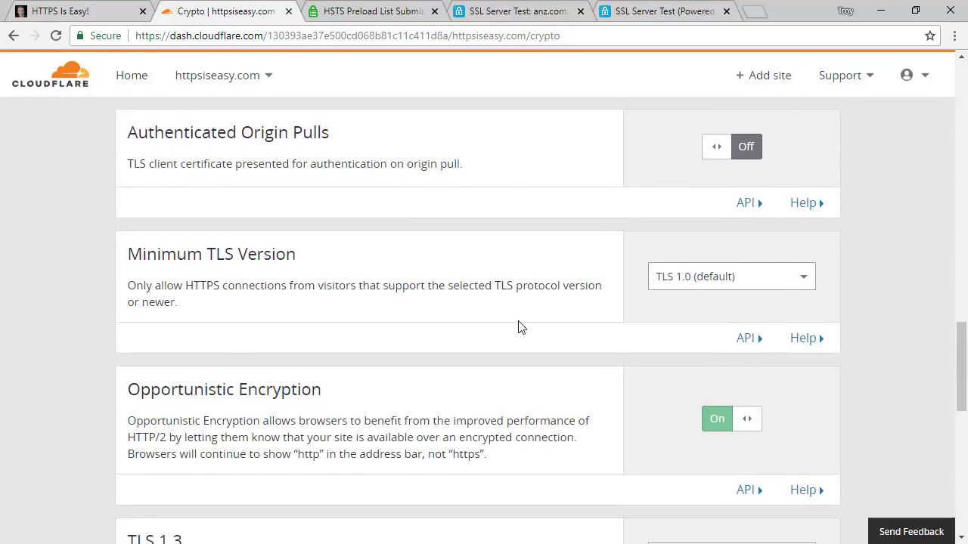
left_click(782, 283)
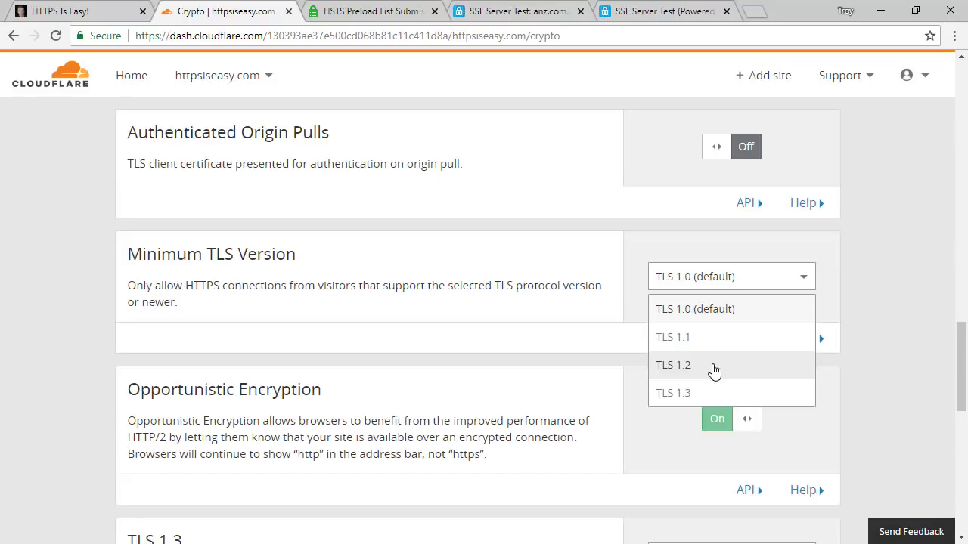
left_click(713, 370)
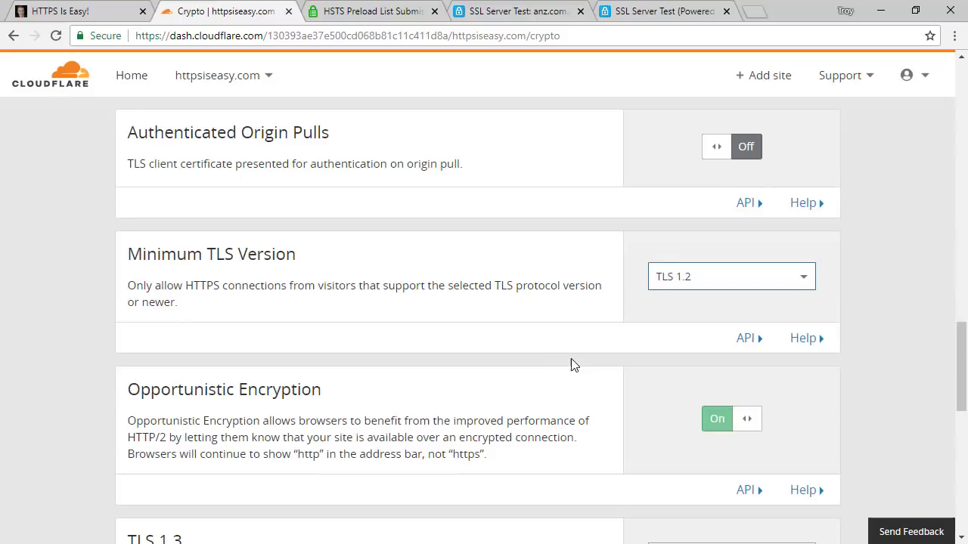
Set the TLS 1.3 option to Enabled+0RTT
scroll(560, 363, "down", 3)
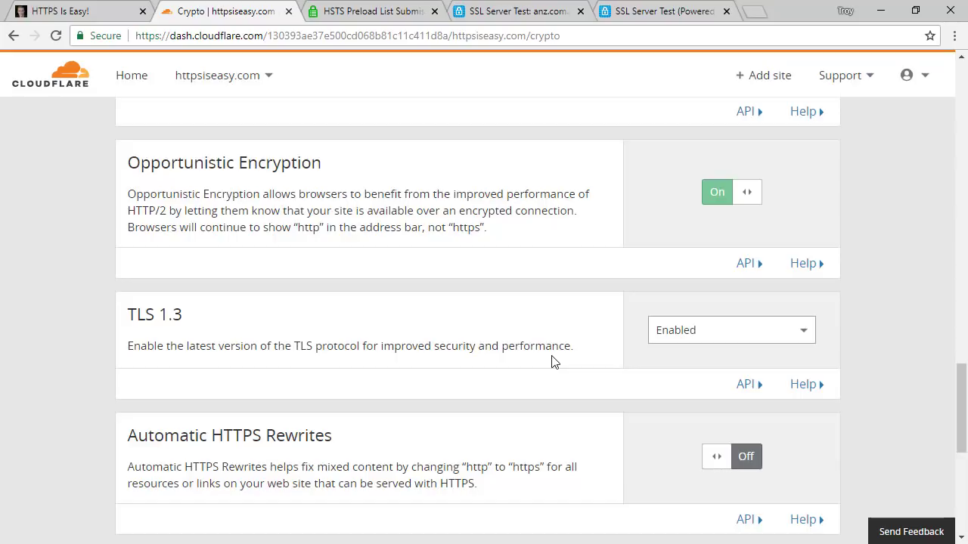
left_click(757, 339)
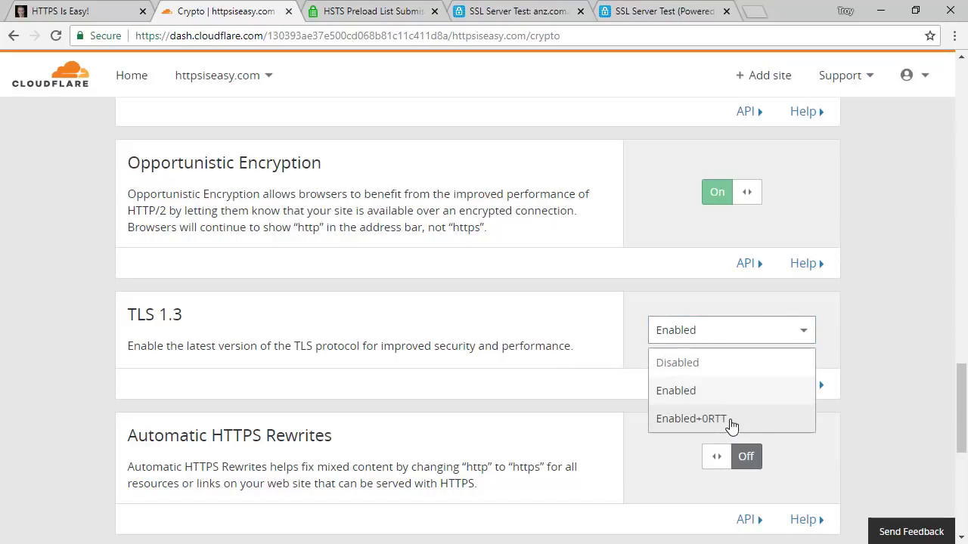
left_click(728, 419)
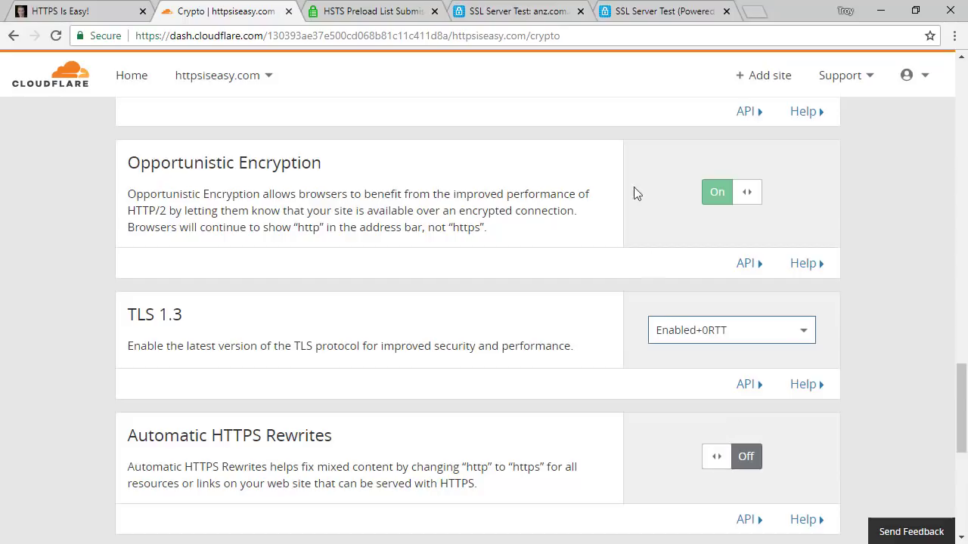
View the existing anz.com.au SSL Labs report, graded B
left_click(527, 17)
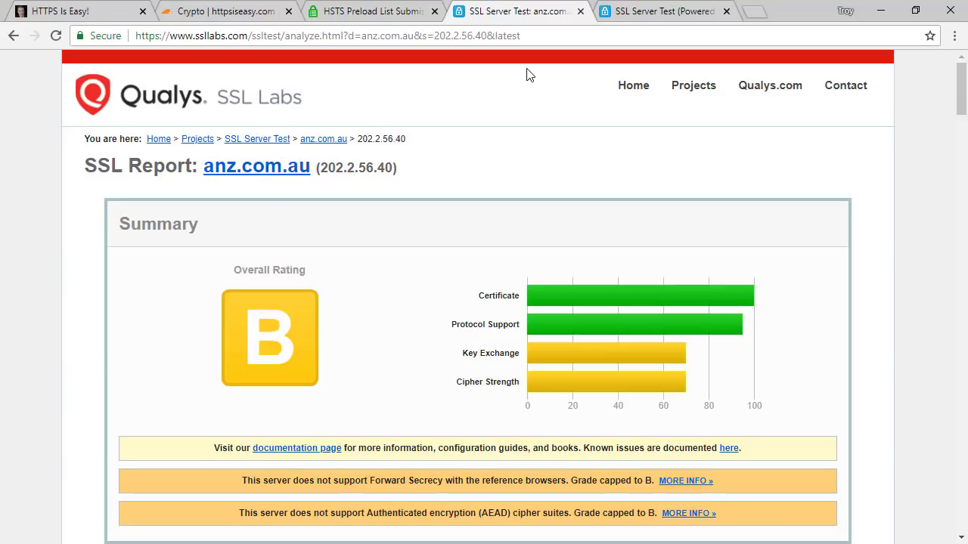
Run an SSL Labs server test on the hostname httpsiseasy.com
left_click(661, 12)
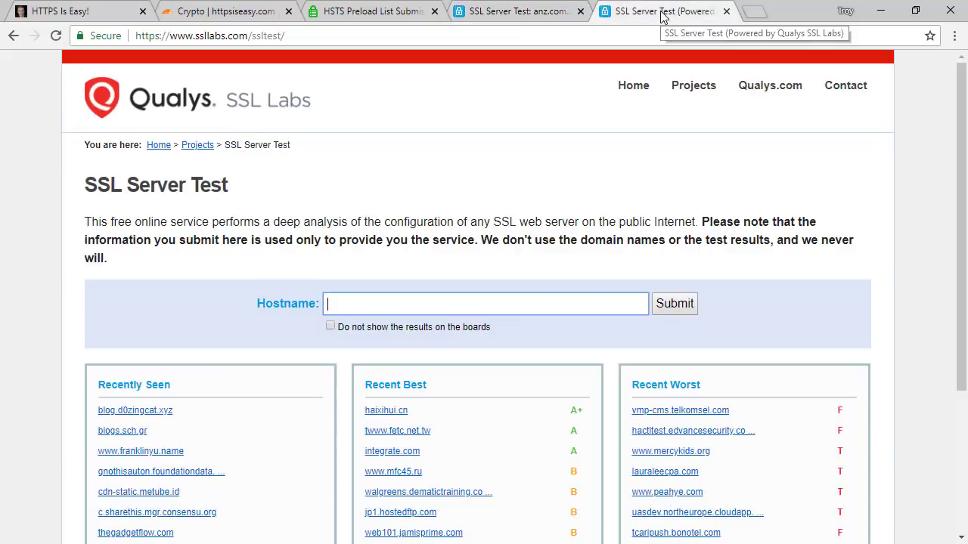
left_click(572, 302)
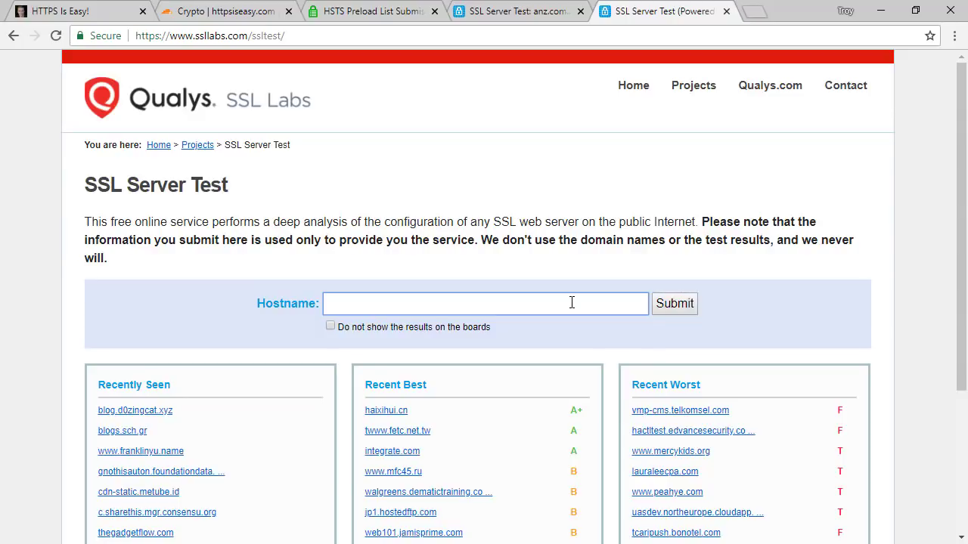
type("https")
type("iseasy.com")
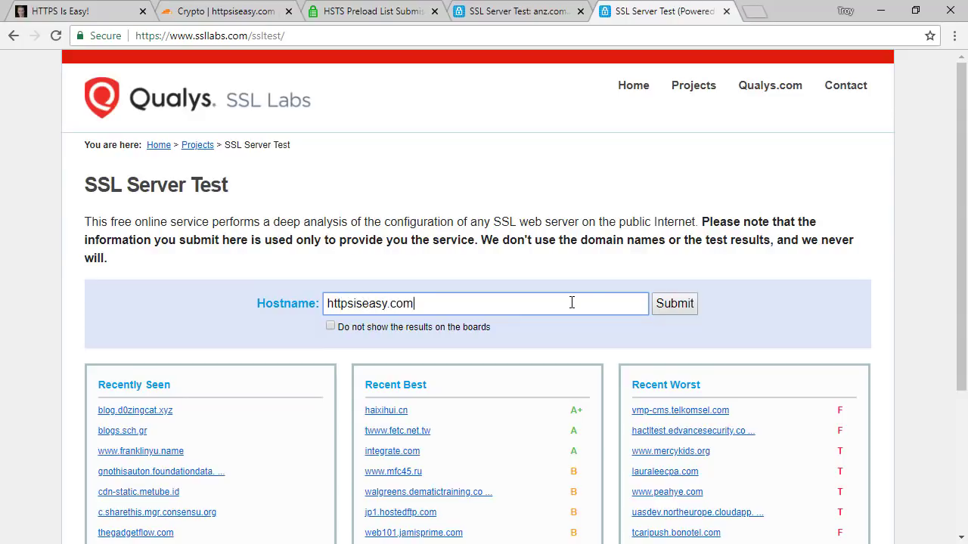
left_click(670, 307)
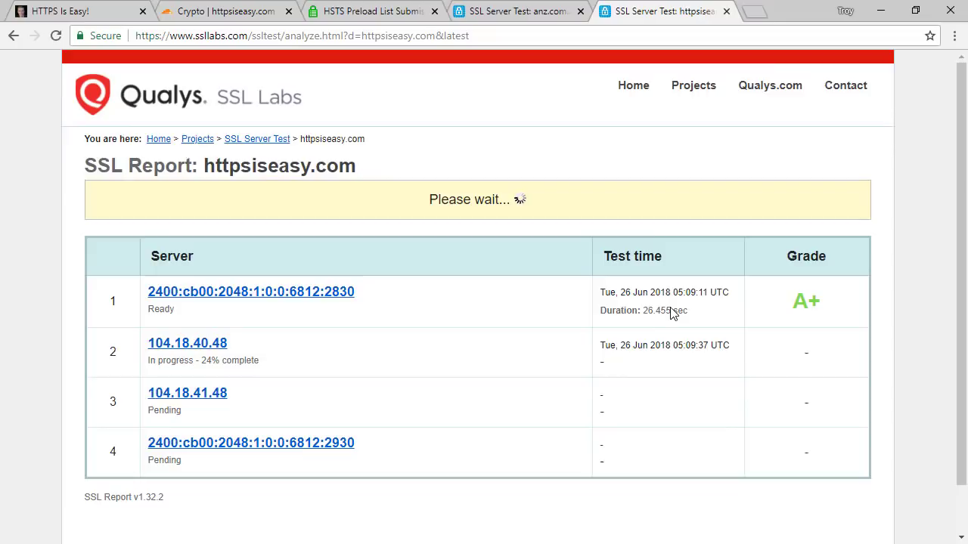
left_click(299, 295)
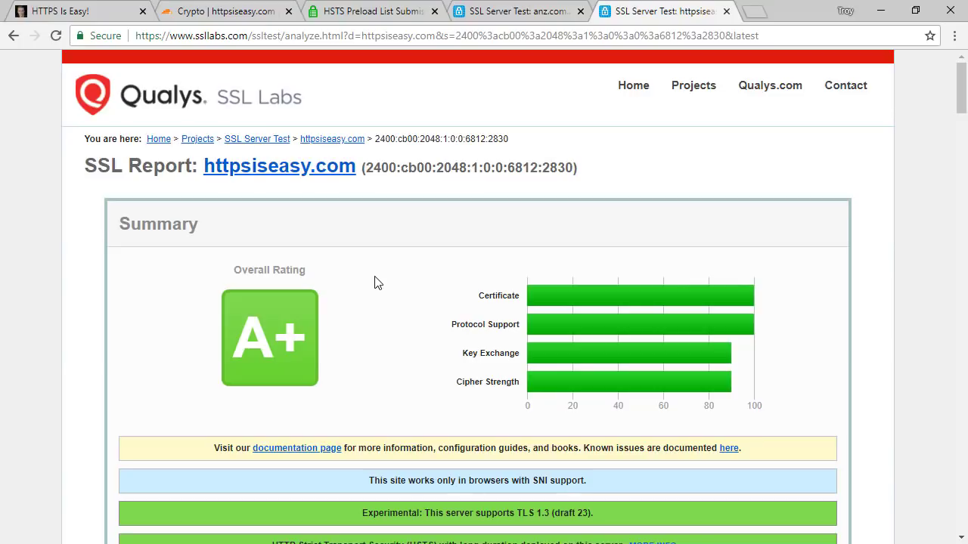
scroll(378, 283, "down", 1)
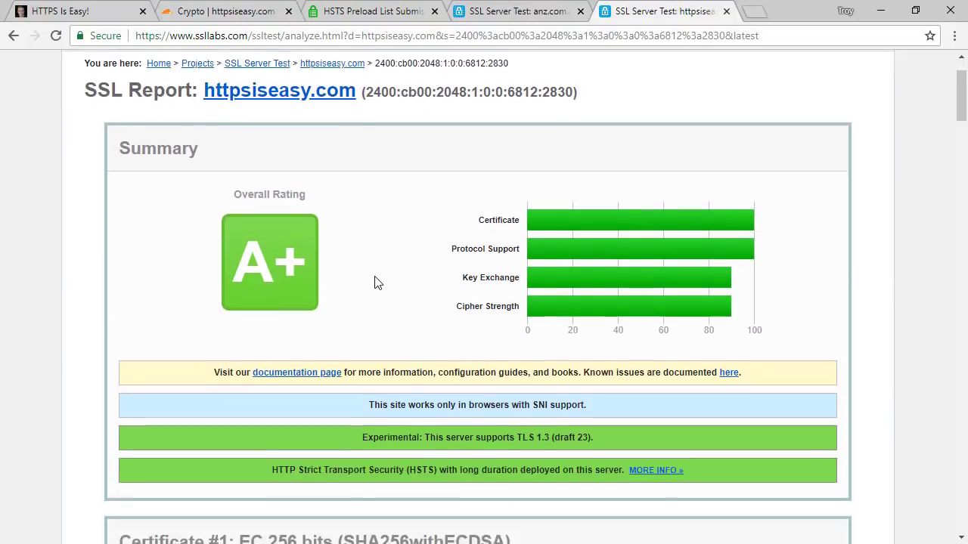
scroll(378, 282, "down", 1)
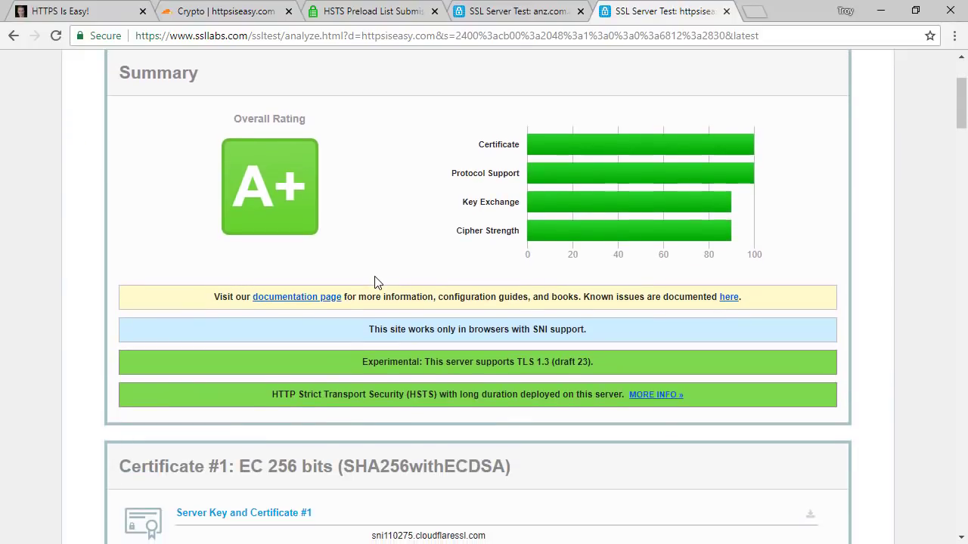